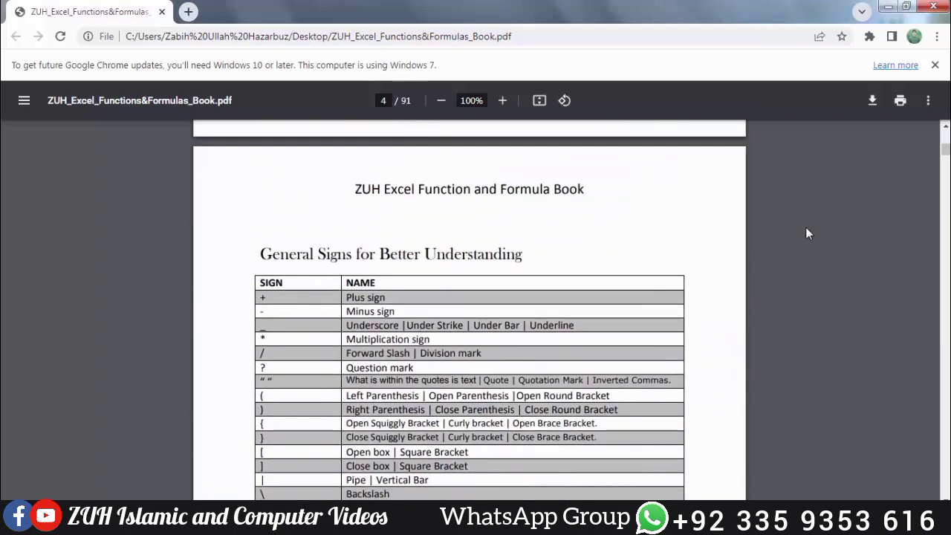
# Look through the book's signs table and Excel version comparison, return to page 2 and highlight the heading "What are Function and Formula?"
pyautogui.scroll(-5, 806, 230)
pyautogui.scroll(-10, 807, 233)
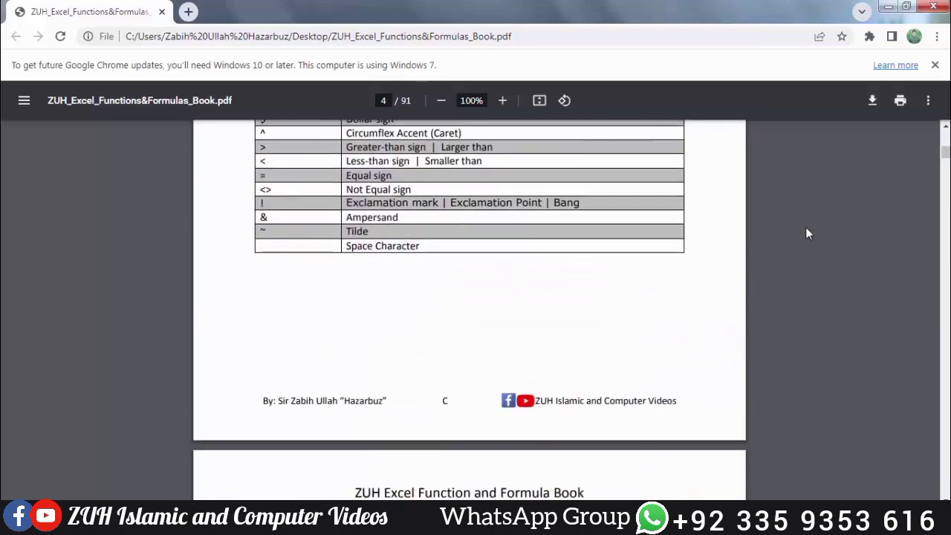
pyautogui.scroll(-2, 808, 234)
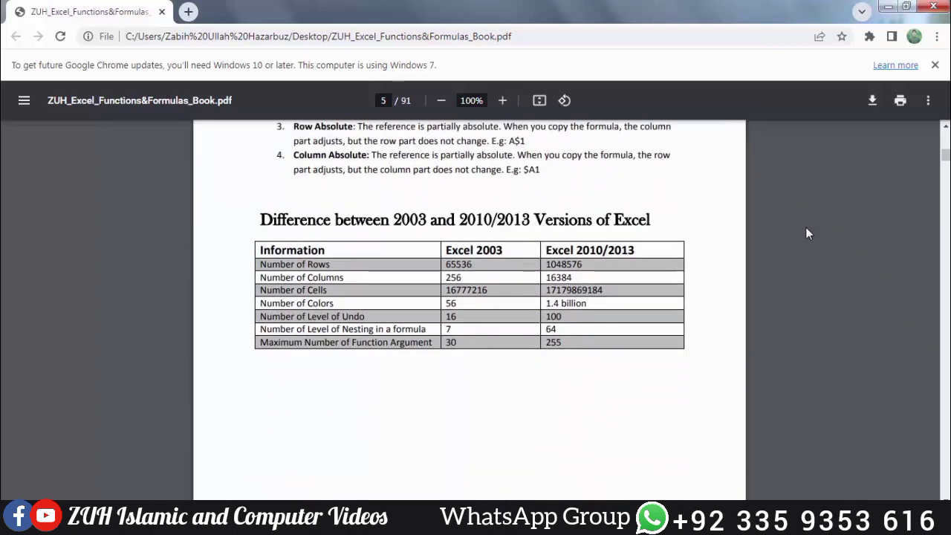
pyautogui.scroll(20, 808, 233)
pyautogui.scroll(10, 805, 233)
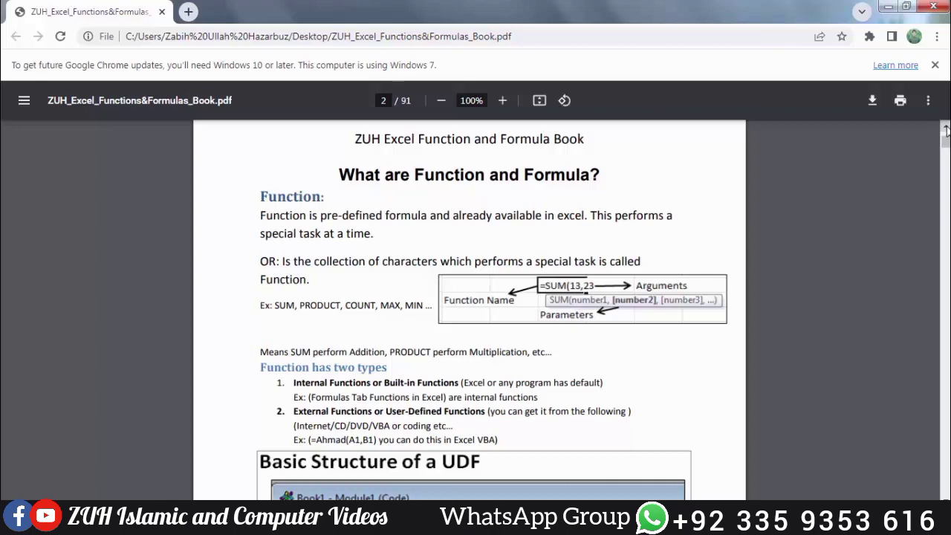
pyautogui.click(934, 65)
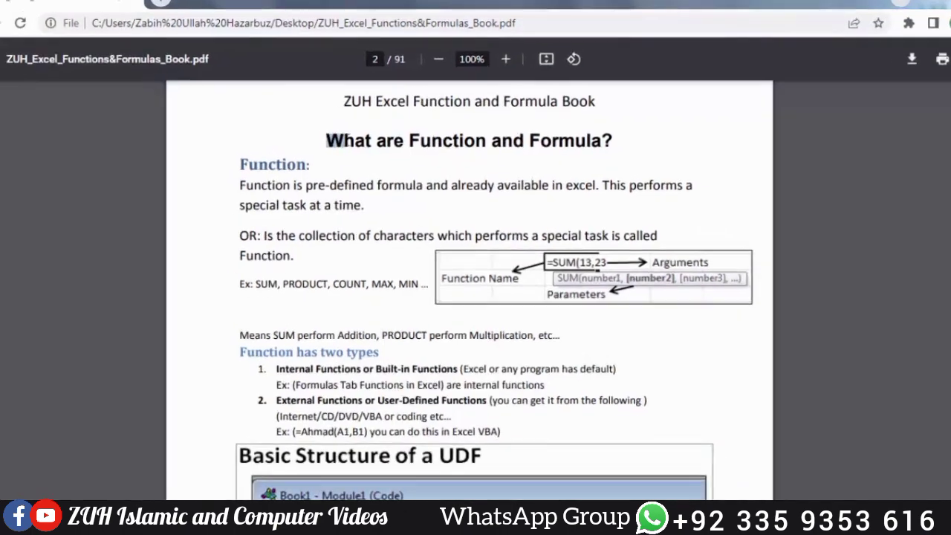
pyautogui.moveTo(339, 143); pyautogui.dragTo(599, 145)
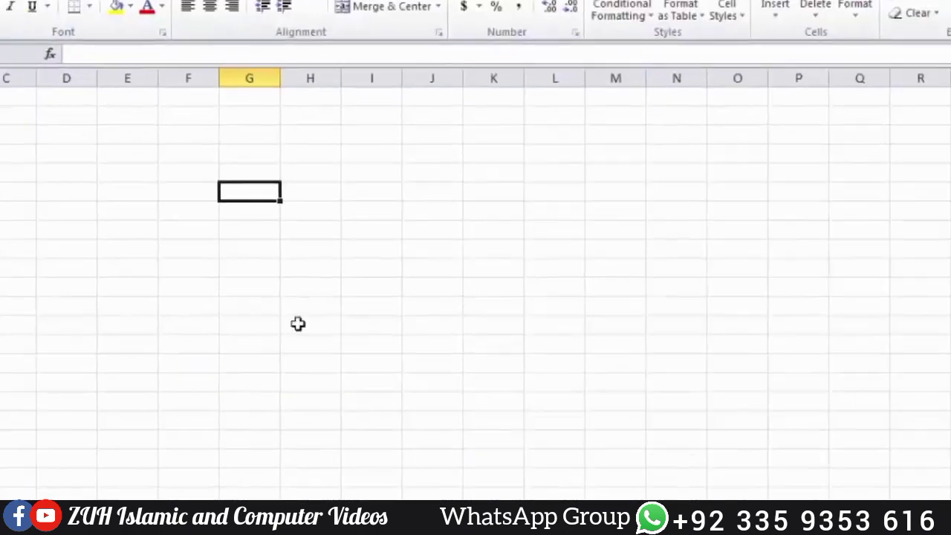
# Switch to Excel and enter the numbers 10, 20, 30, 50 and 60 down column D from D4 to D8
pyautogui.click(140, 125)
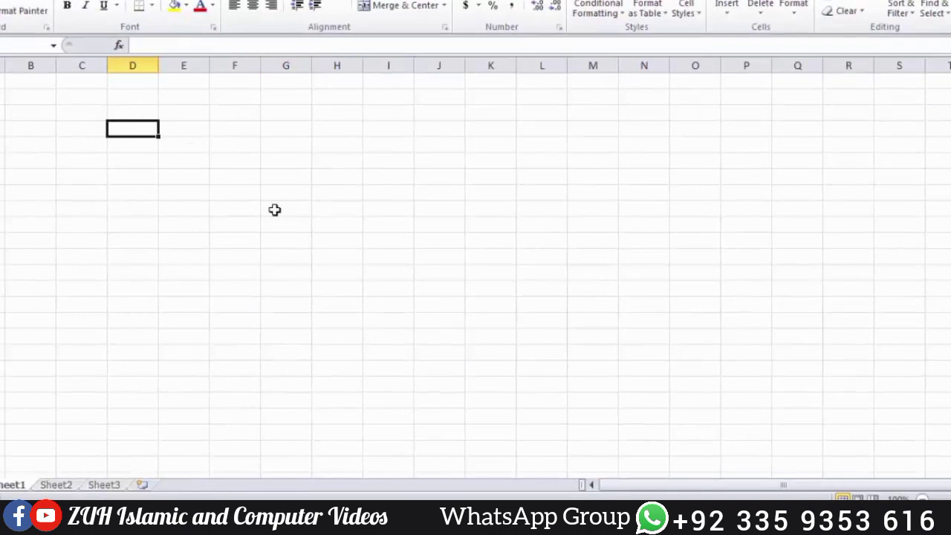
pyautogui.write('10')
pyautogui.press('Return')
pyautogui.write('20')
pyautogui.press('Return')
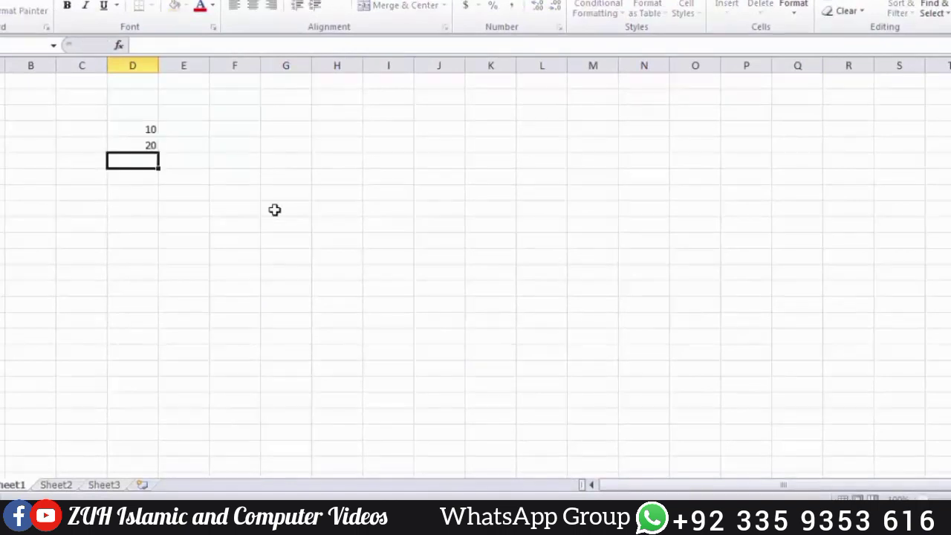
pyautogui.write('30')
pyautogui.press('Return')
pyautogui.write('50')
pyautogui.press('Return')
pyautogui.write('60')
pyautogui.press('Return')
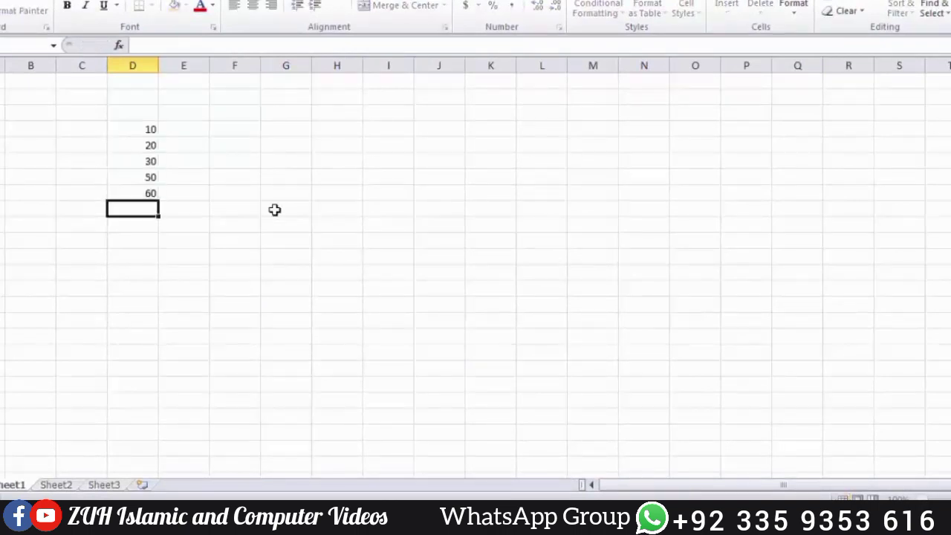
# Label cell D14 "Total" and sum the numbers in D15 with =SUM(D4:D8), leaving the result cell selected
pyautogui.click(138, 287)
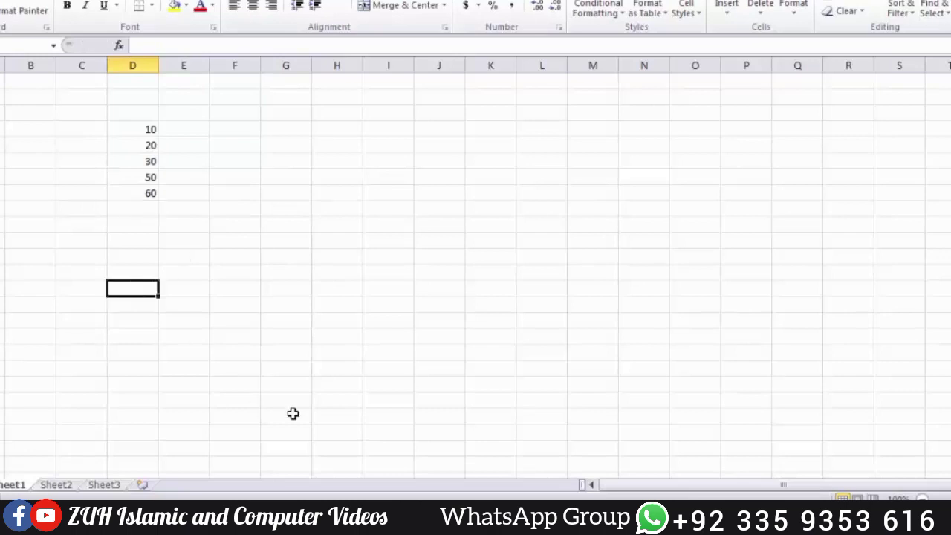
pyautogui.write('Total')
pyautogui.press('Return')
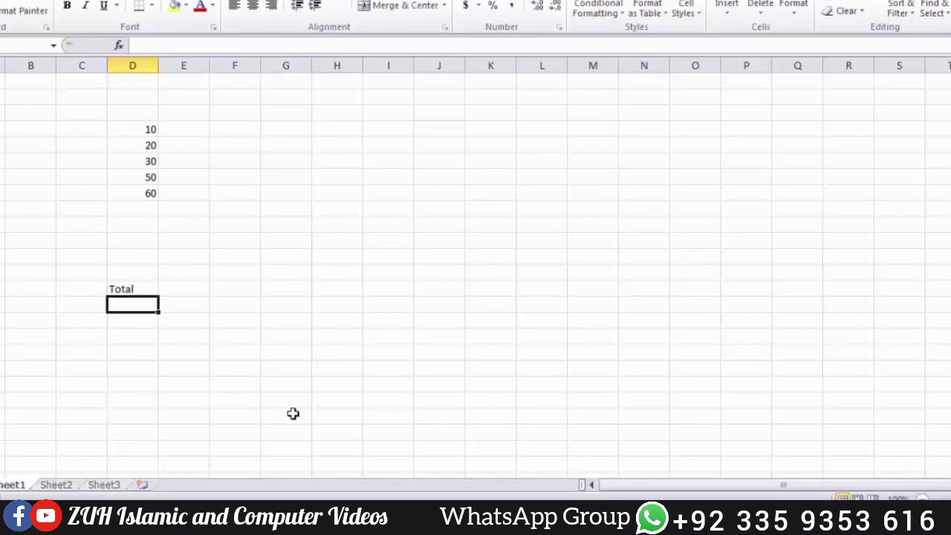
pyautogui.write('=SUM(')
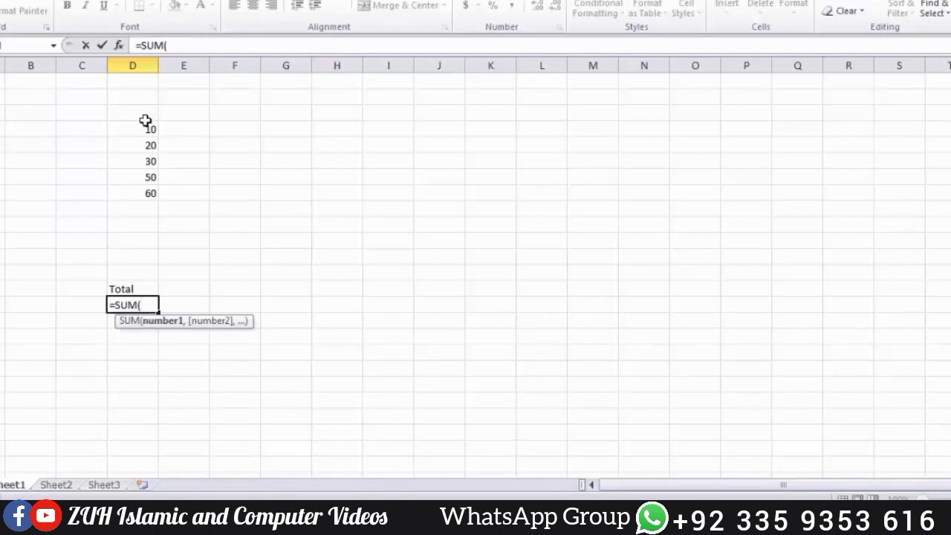
pyautogui.moveTo(147, 126); pyautogui.dragTo(143, 193)
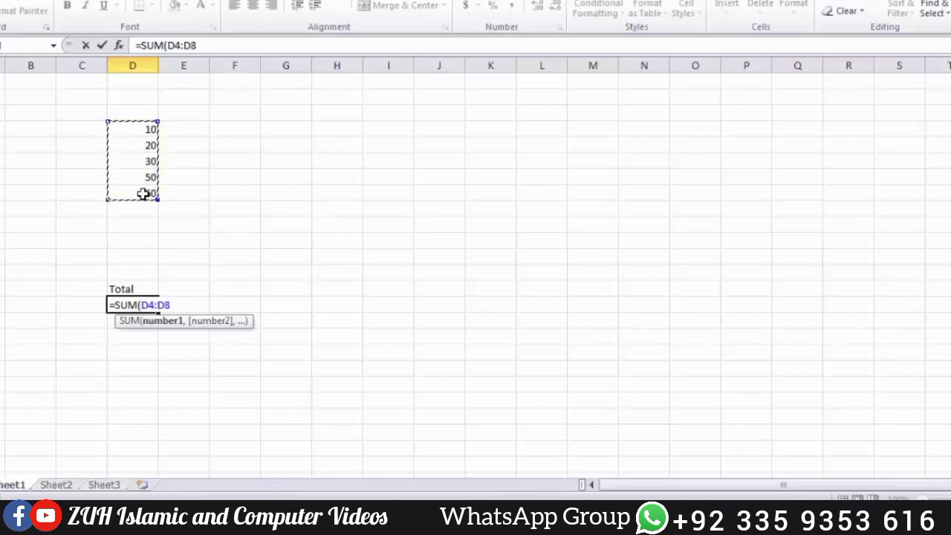
pyautogui.write(')')
pyautogui.press('Return')
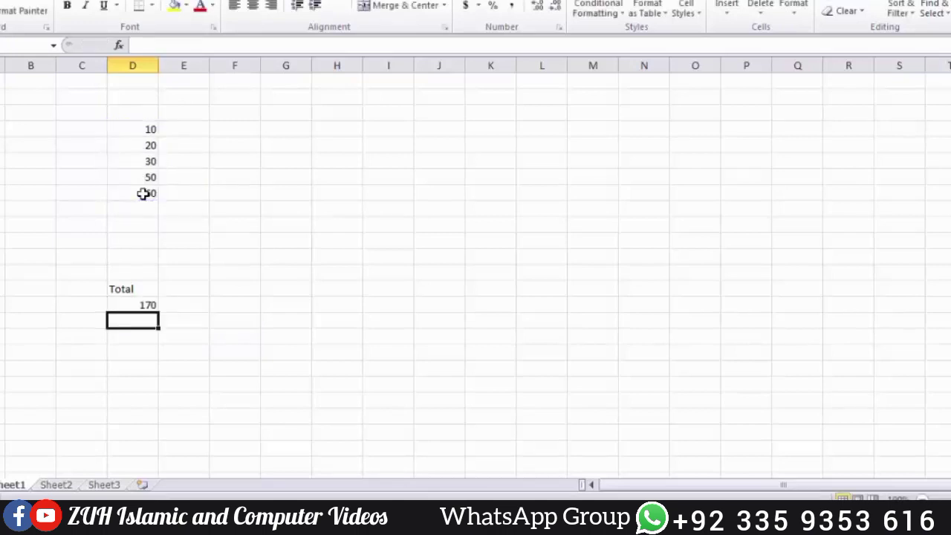
pyautogui.press('Up')
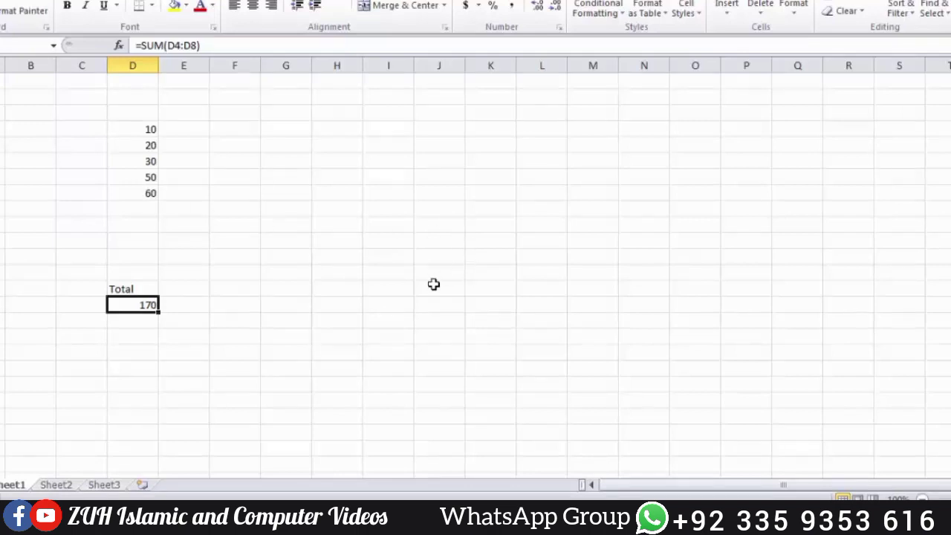
# Enter the salary table headers Name, Salary, Adv and Bonus across row 15, starting in I15
pyautogui.click(393, 303)
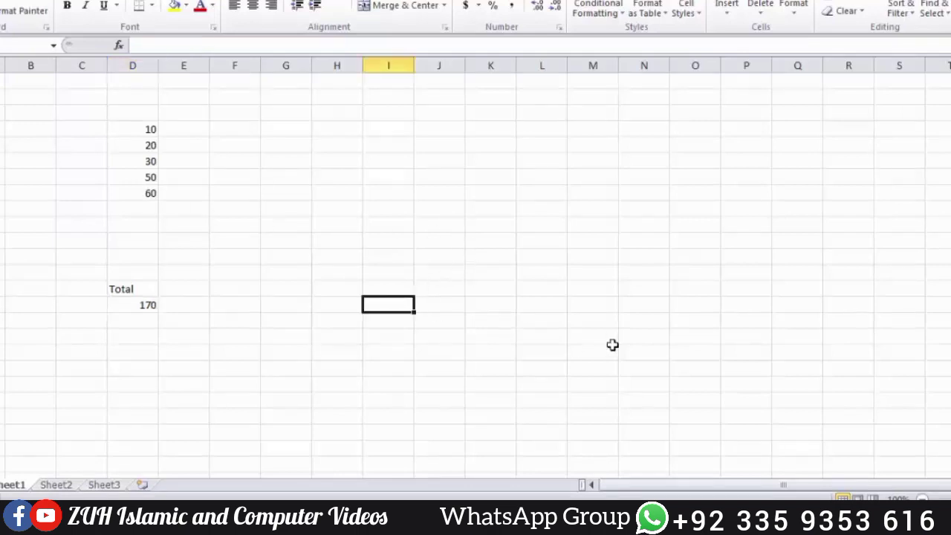
pyautogui.write('Name')
pyautogui.press('Tab')
pyautogui.write('Salary')
pyautogui.press('Tab')
pyautogui.write('Adv')
pyautogui.press('Tab')
pyautogui.write('Bonus')
# Go through the salary, advance, bonus and cut salary values of the first employee row
pyautogui.moveTo(384, 322); pyautogui.dragTo(436, 324)
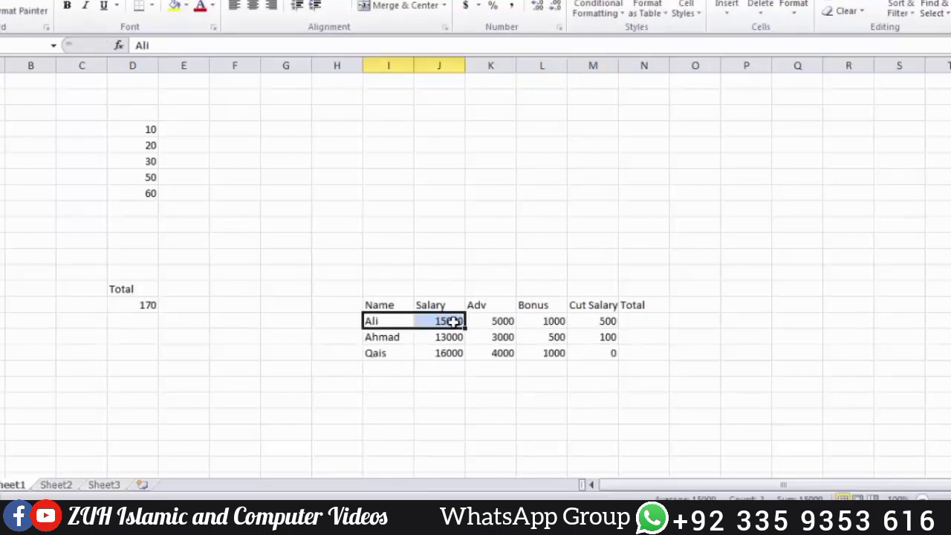
pyautogui.click(507, 320)
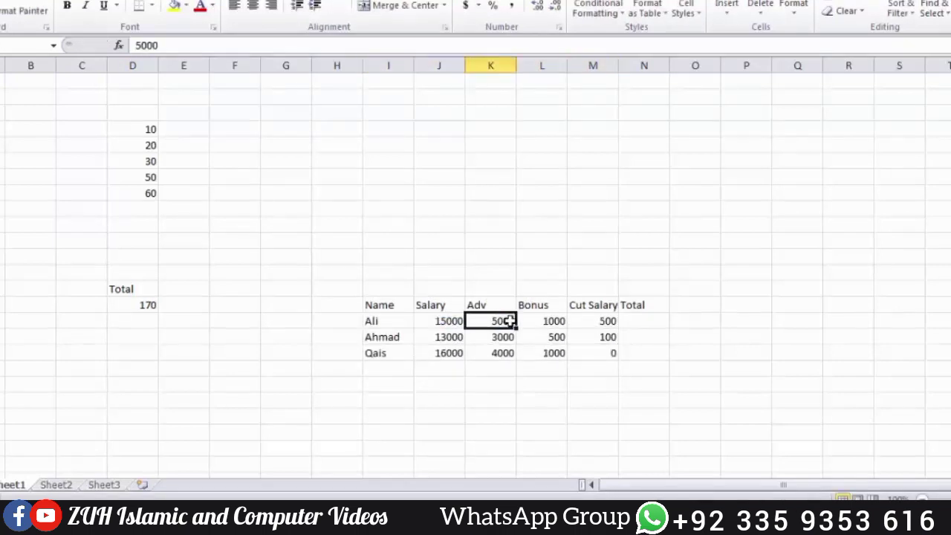
pyautogui.click(547, 321)
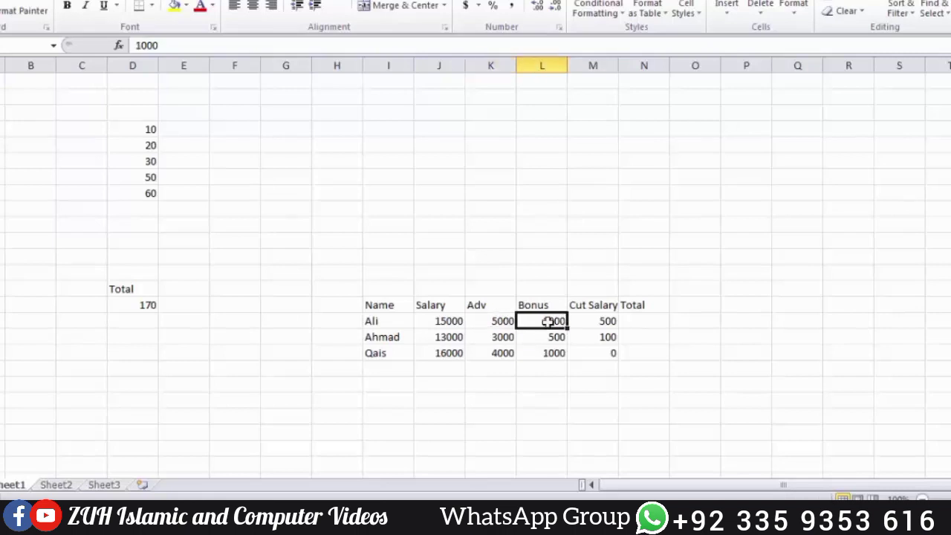
pyautogui.click(587, 319)
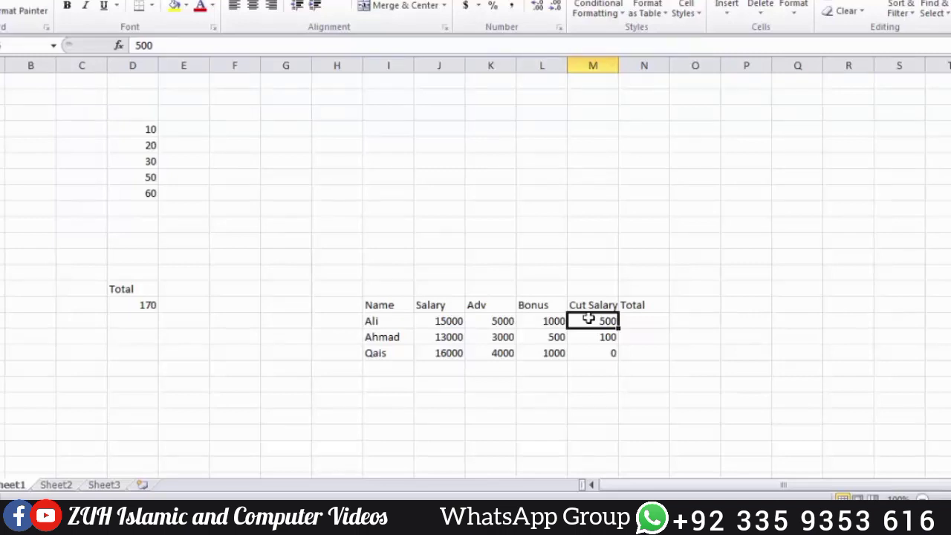
# Calculate the first employee's total in N16 with the formula =J16-K16+L16-M16
pyautogui.click(649, 325)
pyautogui.write('=')
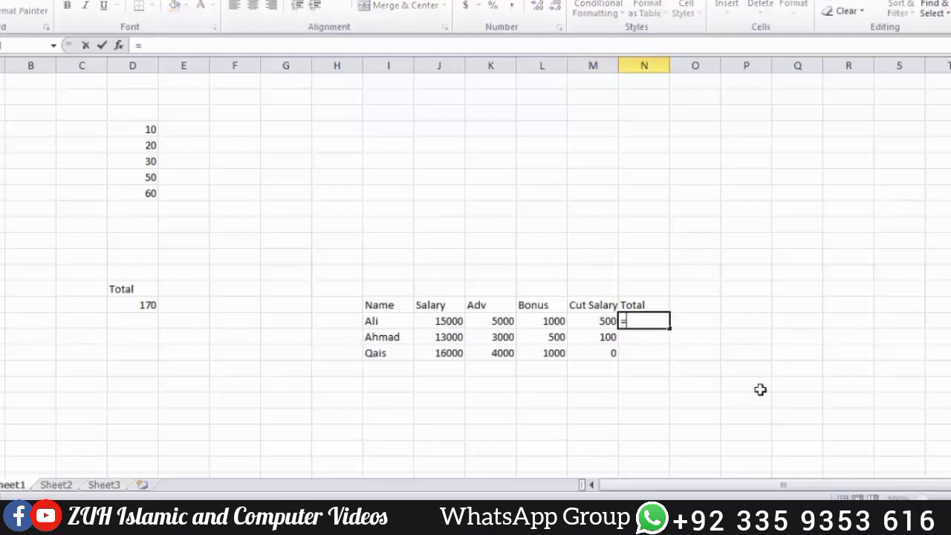
pyautogui.press('Left')
pyautogui.press('Left')
pyautogui.press('Left')
pyautogui.press('Left')
pyautogui.write('-')
pyautogui.press('Left')
pyautogui.press('Left')
pyautogui.press('Left')
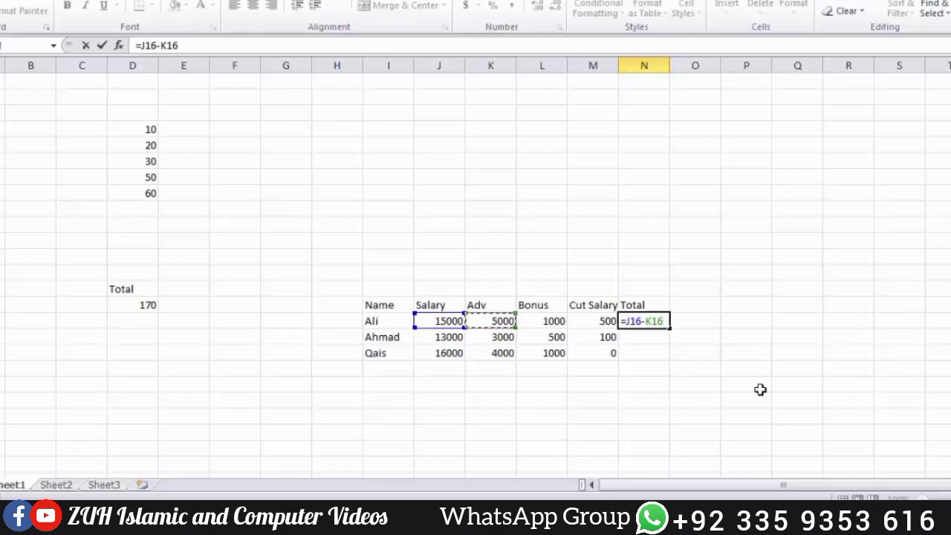
pyautogui.write('+')
pyautogui.press('Left')
pyautogui.press('Left')
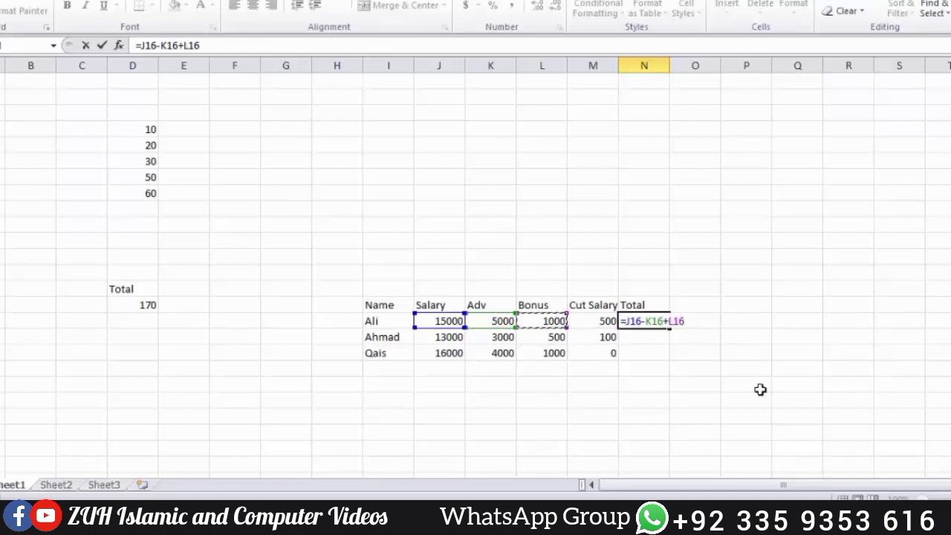
pyautogui.write('-')
pyautogui.press('Left')
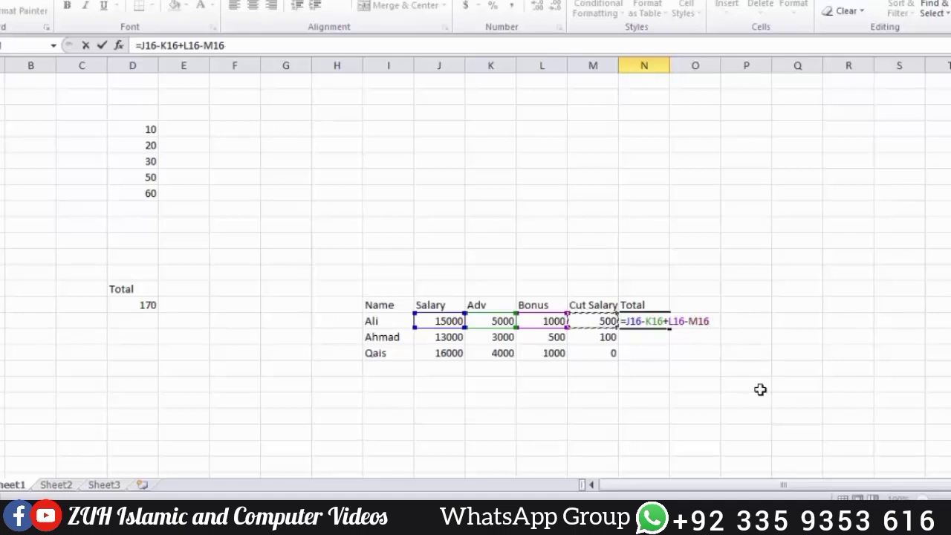
pyautogui.press('Return')
pyautogui.press('Up')
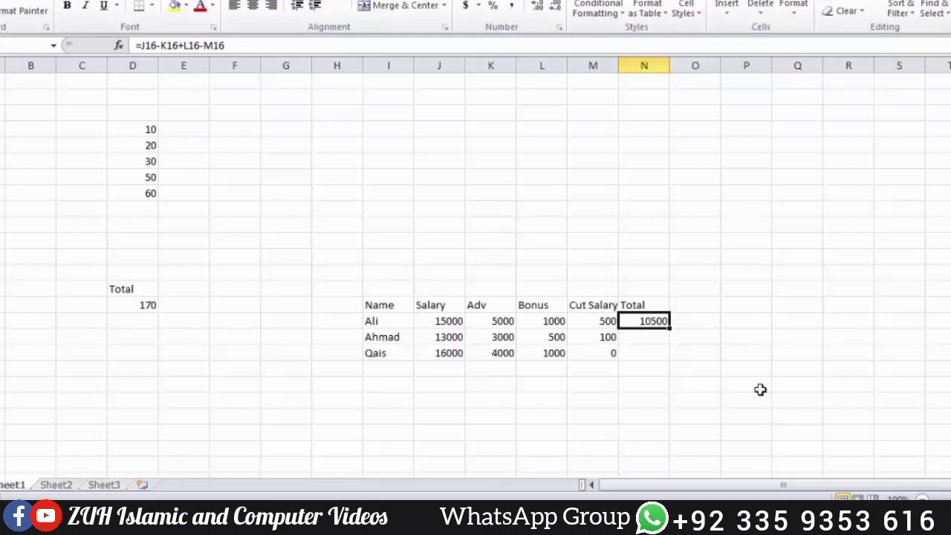
# Copy the total formula down through N18 and check the copied formulas for the other two employees
pyautogui.moveTo(669, 328); pyautogui.dragTo(669, 361)
pyautogui.click(659, 338)
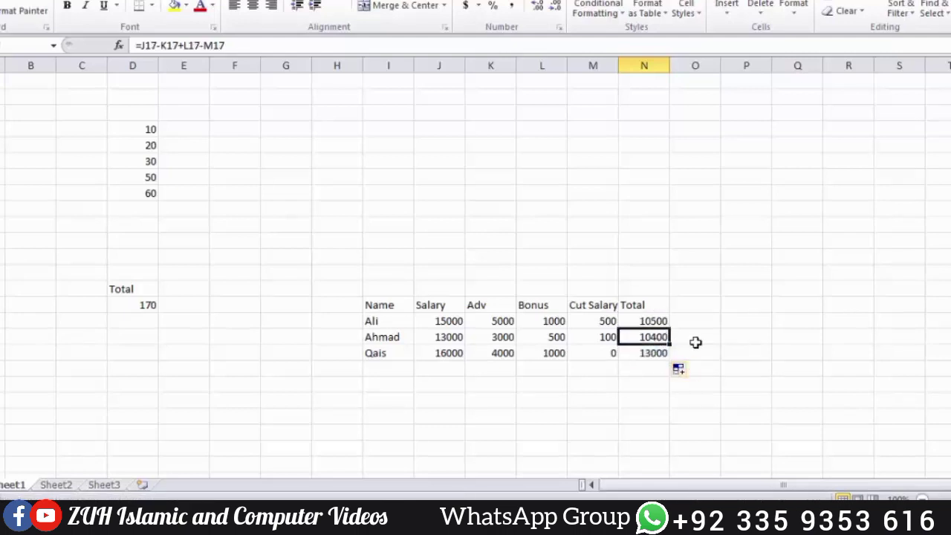
pyautogui.press('Down')
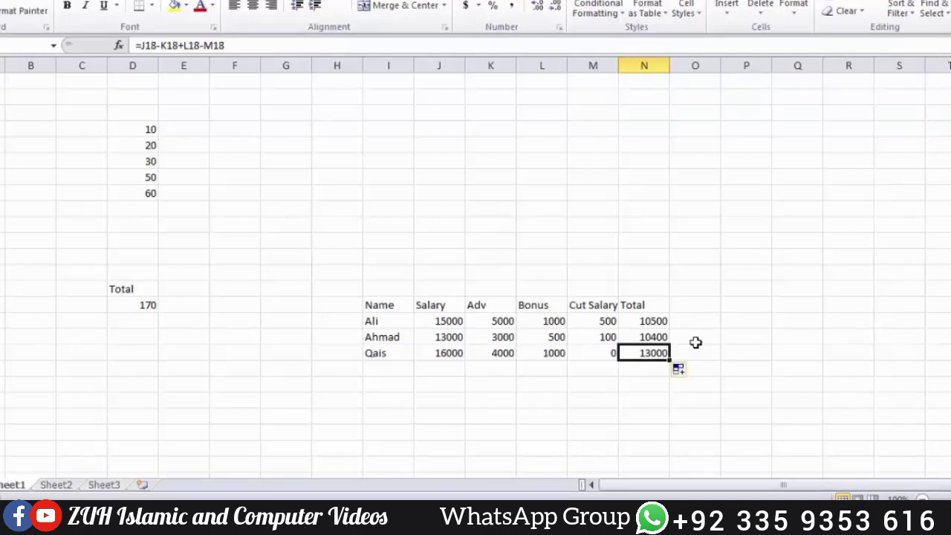
# Compare the SUM function under the number list with the custom formulas in the salary table's Total column
pyautogui.moveTo(389, 304)
pyautogui.mouseDown()
pyautogui.moveTo(484, 329)
pyautogui.moveTo(643, 336)
pyautogui.moveTo(649, 353)
pyautogui.mouseUp()
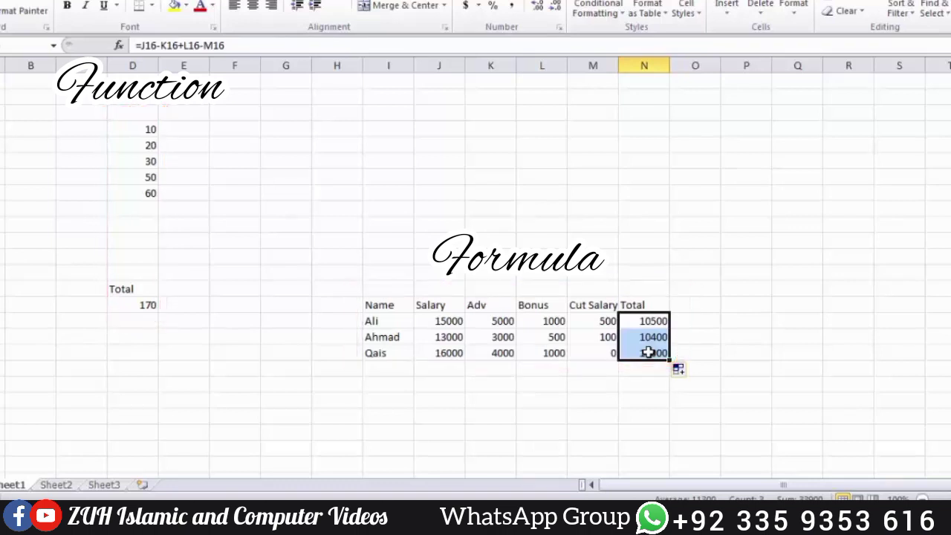
pyautogui.moveTo(403, 272); pyautogui.dragTo(683, 325)
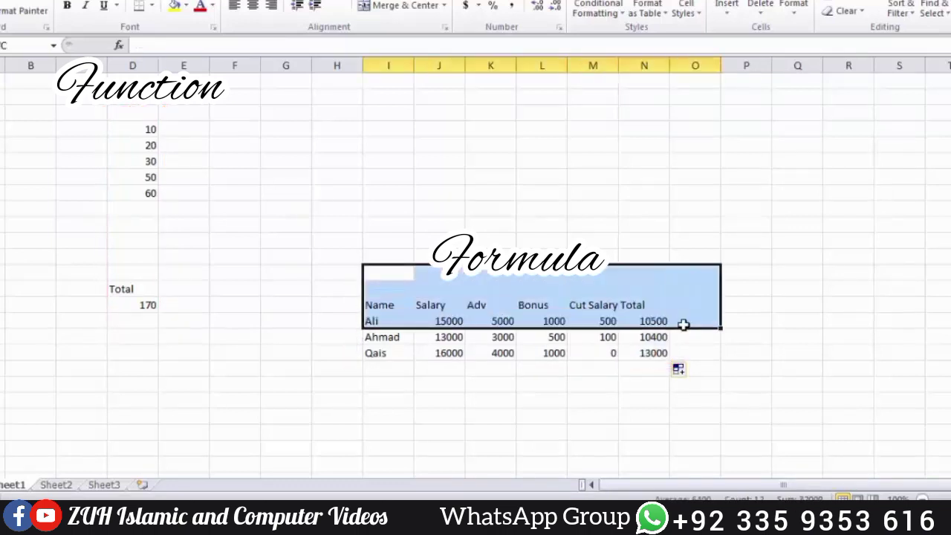
pyautogui.moveTo(148, 129); pyautogui.dragTo(148, 193)
pyautogui.click(148, 305)
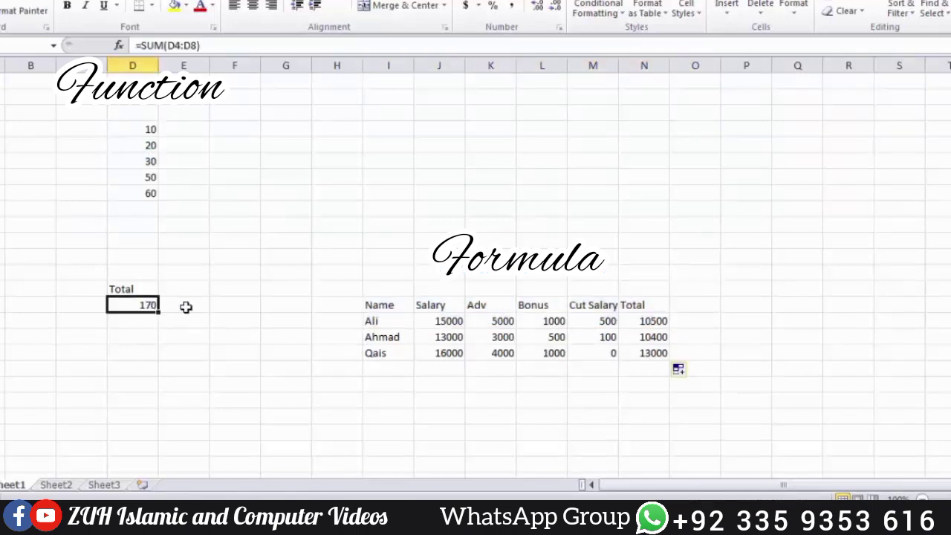
pyautogui.click(653, 331)
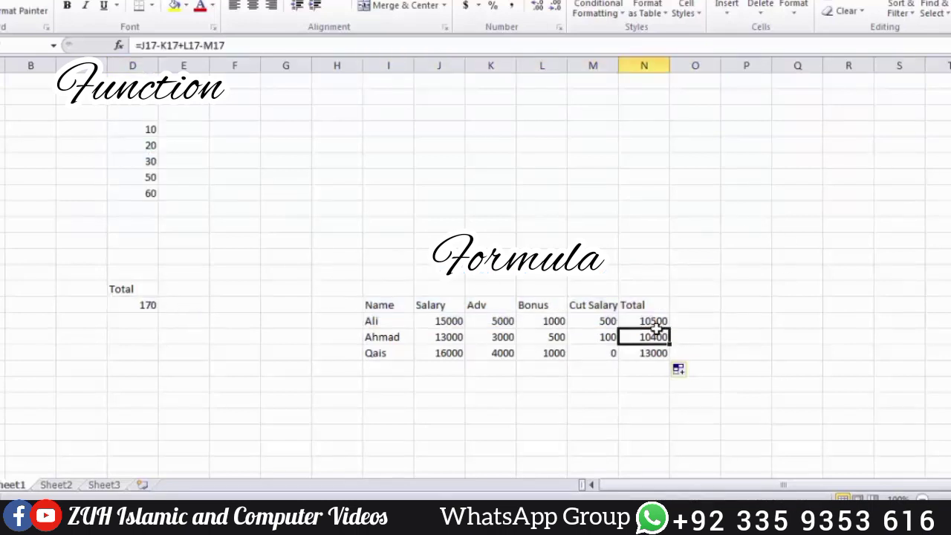